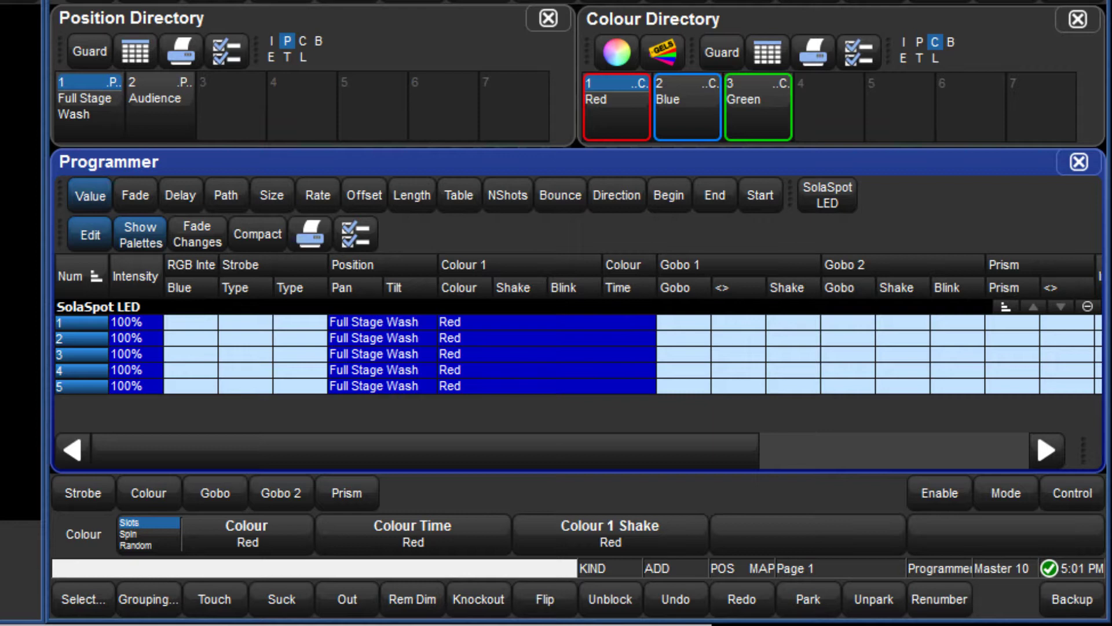
# Step: Start a record with Intensity, Position, Colour and Effects in the kind mask, then cancel it
pyautogui.press('r')
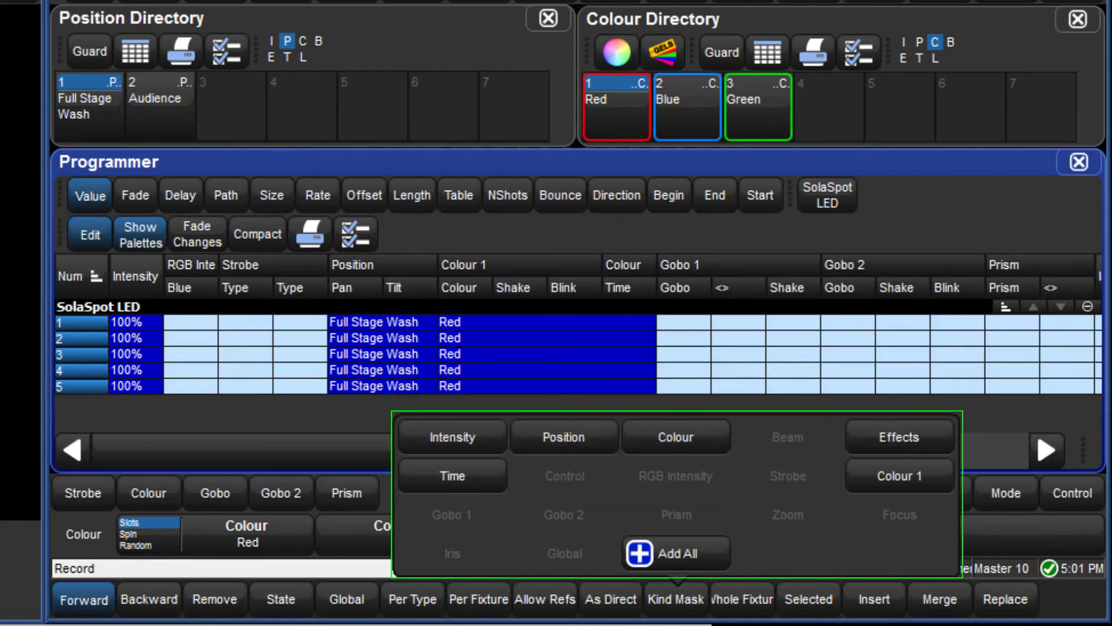
pyautogui.click(473, 443)
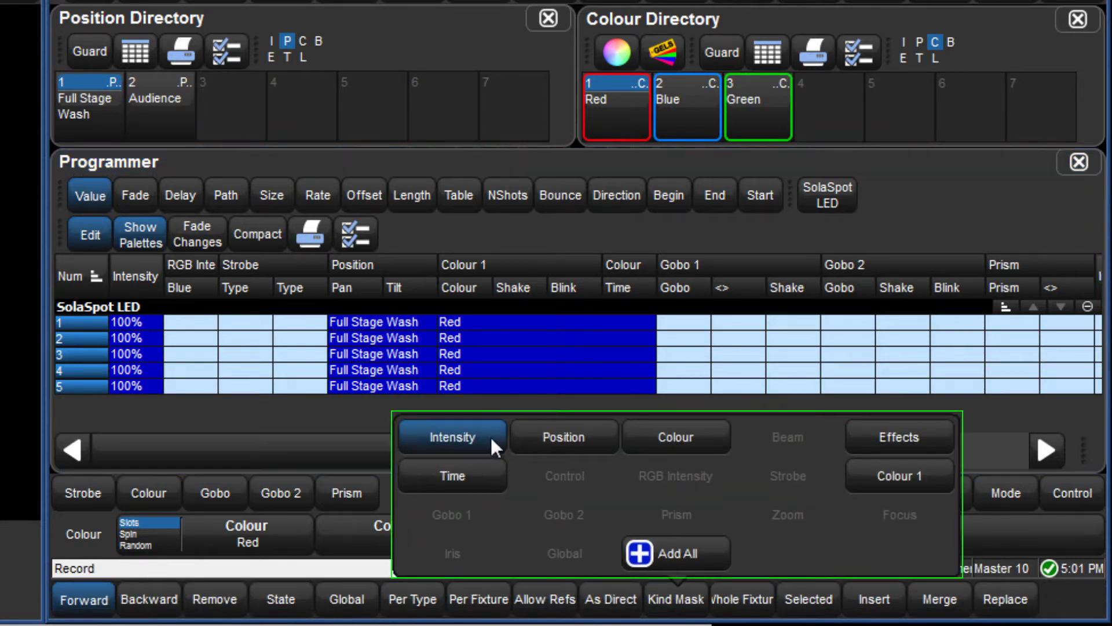
pyautogui.click(553, 439)
pyautogui.click(652, 431)
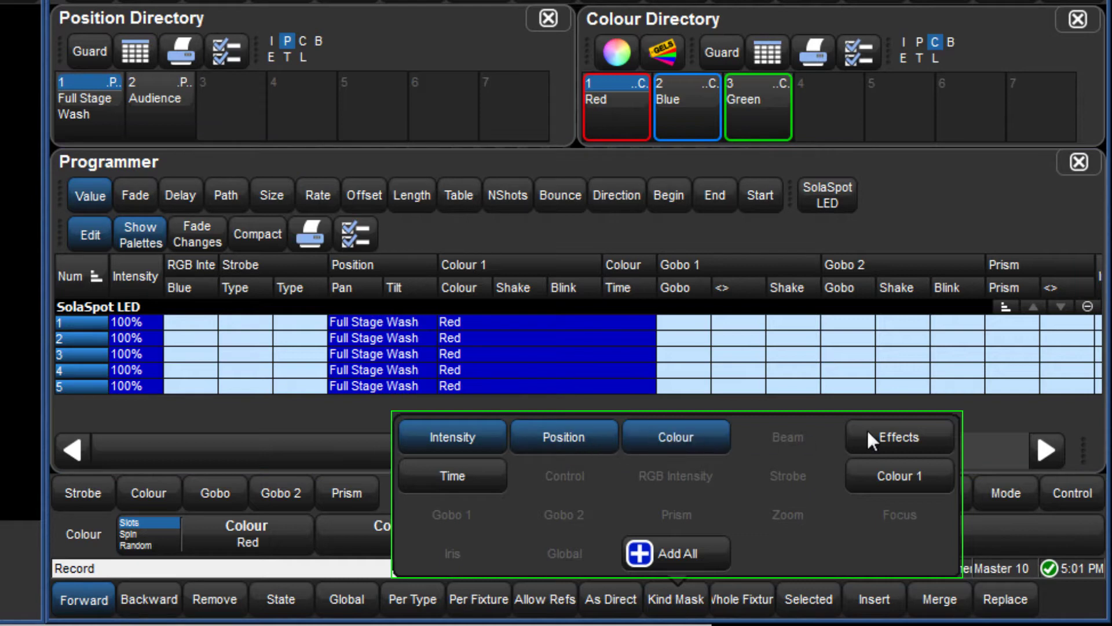
pyautogui.click(897, 435)
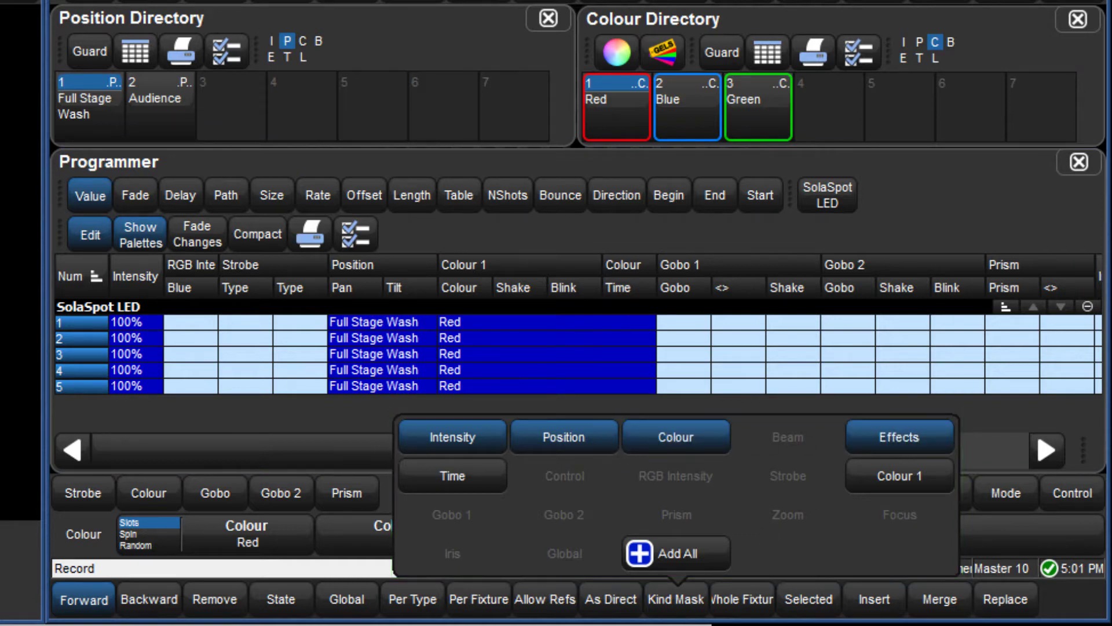
pyautogui.press('BackSpace')
# Step: Start a new record, drop Intensity, Position, Colour, Effects and Colour 1 from the mask, then cancel
pyautogui.press('r')
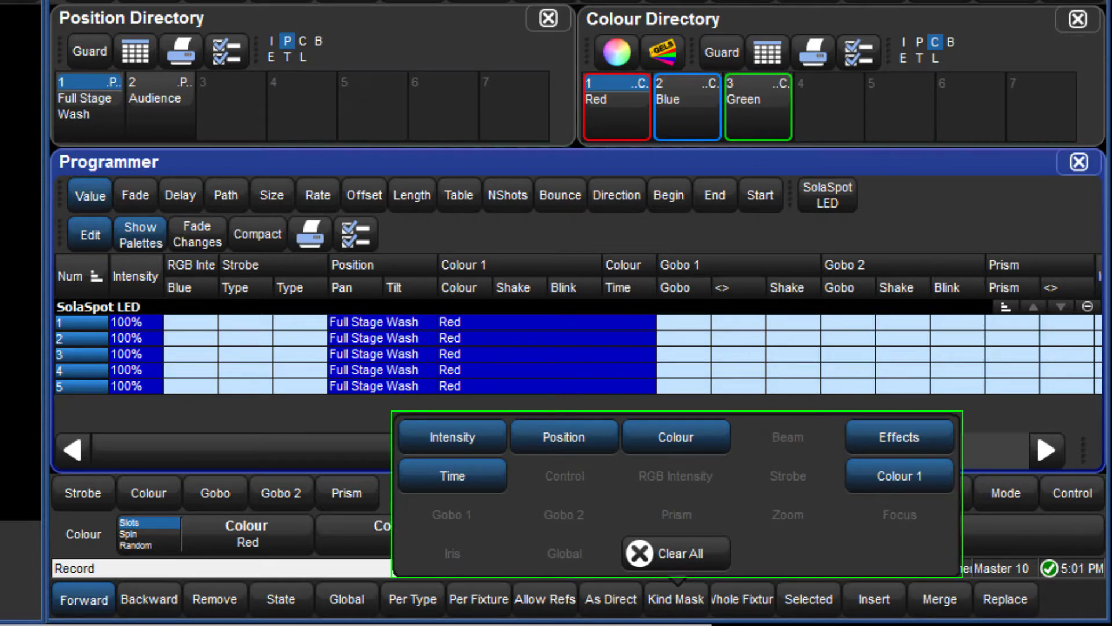
pyautogui.click(481, 443)
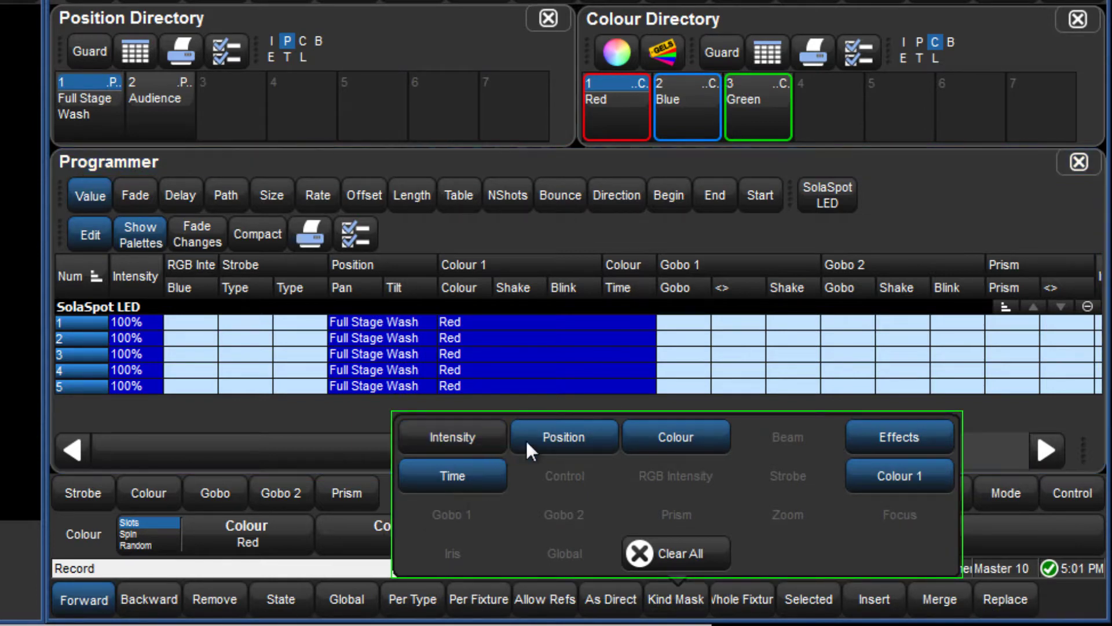
pyautogui.click(561, 438)
pyautogui.click(675, 436)
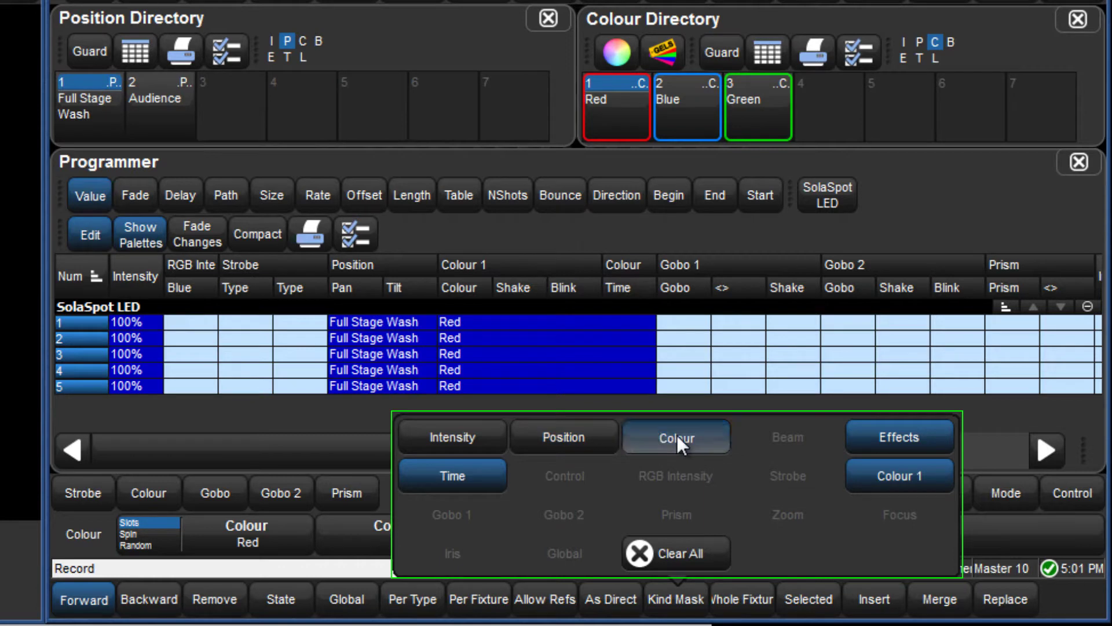
pyautogui.click(878, 432)
pyautogui.click(880, 476)
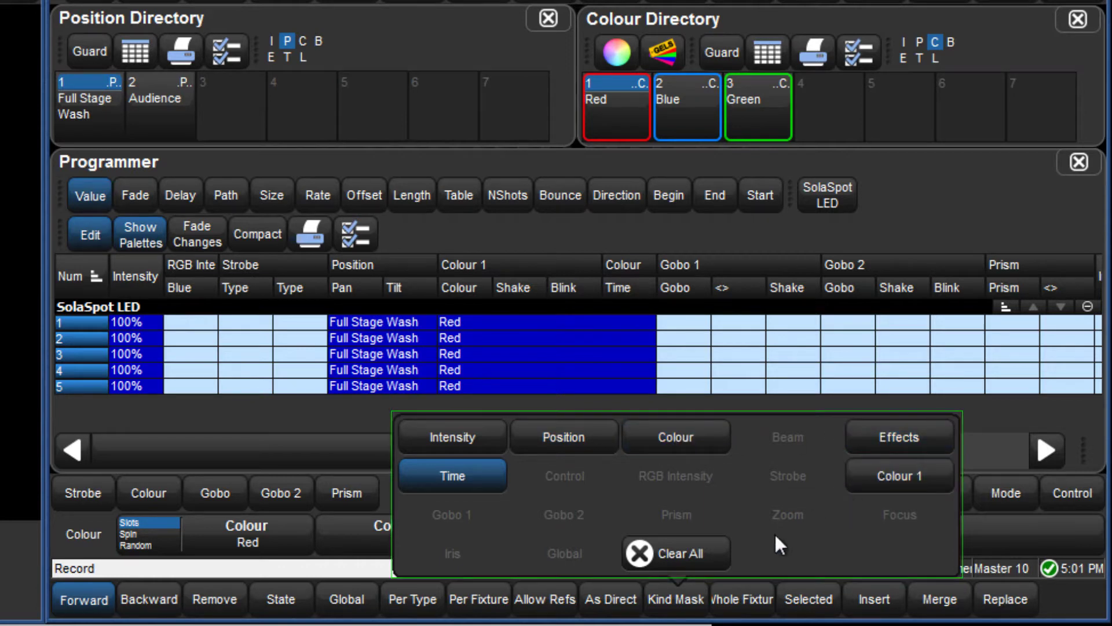
pyautogui.press('Escape')
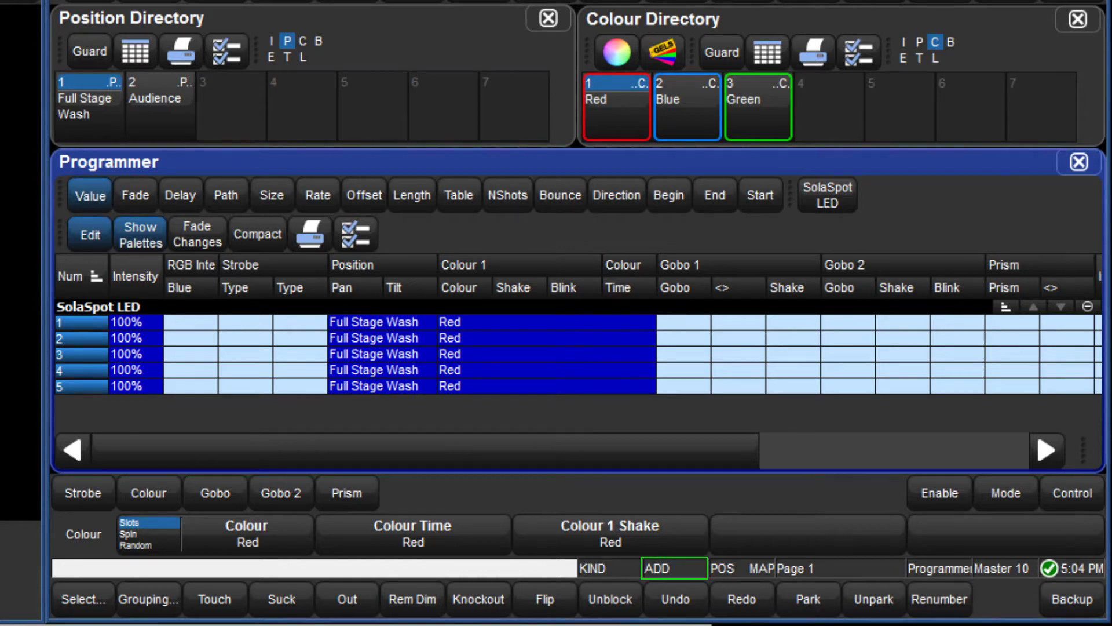
# Step: In User Preferences, keep the Default Masking Behaviour set to Additive
pyautogui.hotkey('ctrl', 's')
pyautogui.click(148, 610)
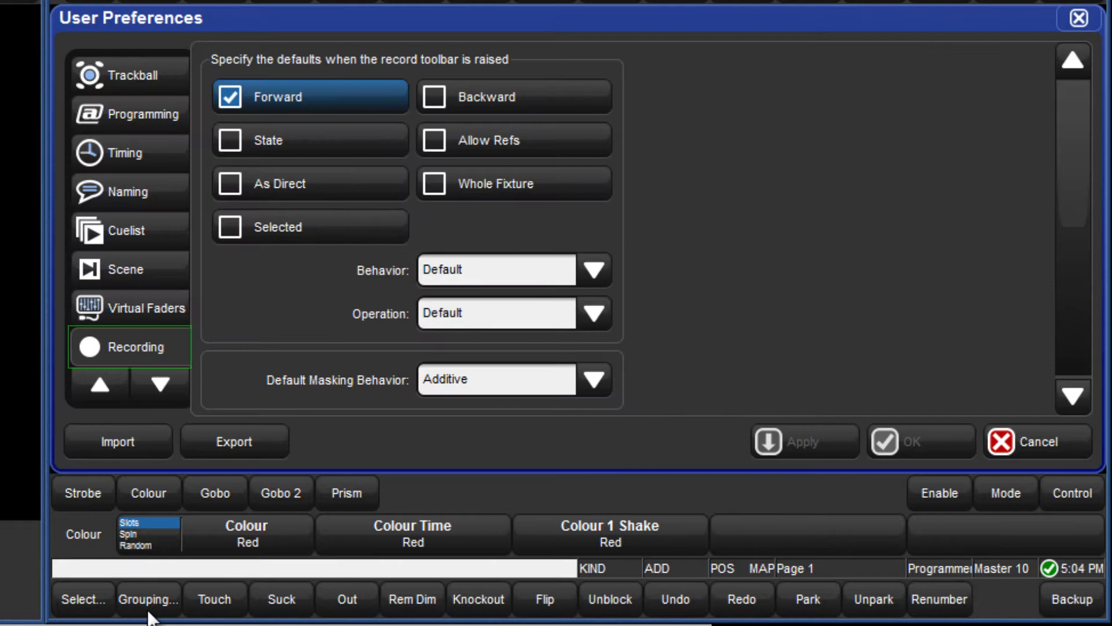
pyautogui.click(553, 381)
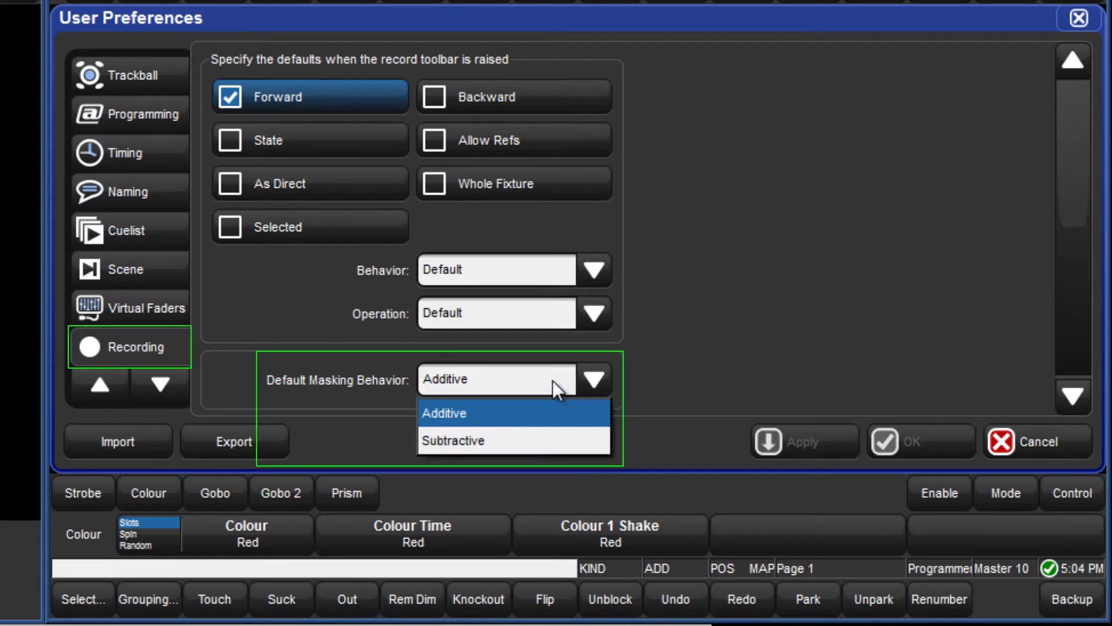
pyautogui.click(552, 381)
pyautogui.click(1078, 17)
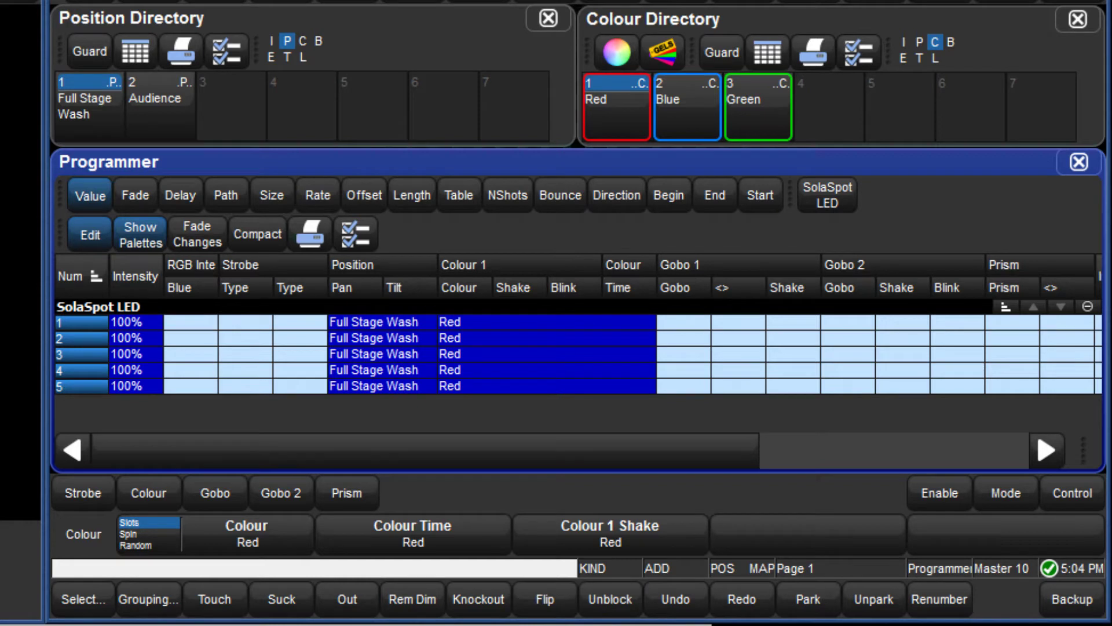
# Step: Start a record, clear every kind from the mask with Clear All, then cancel it
pyautogui.press('r')
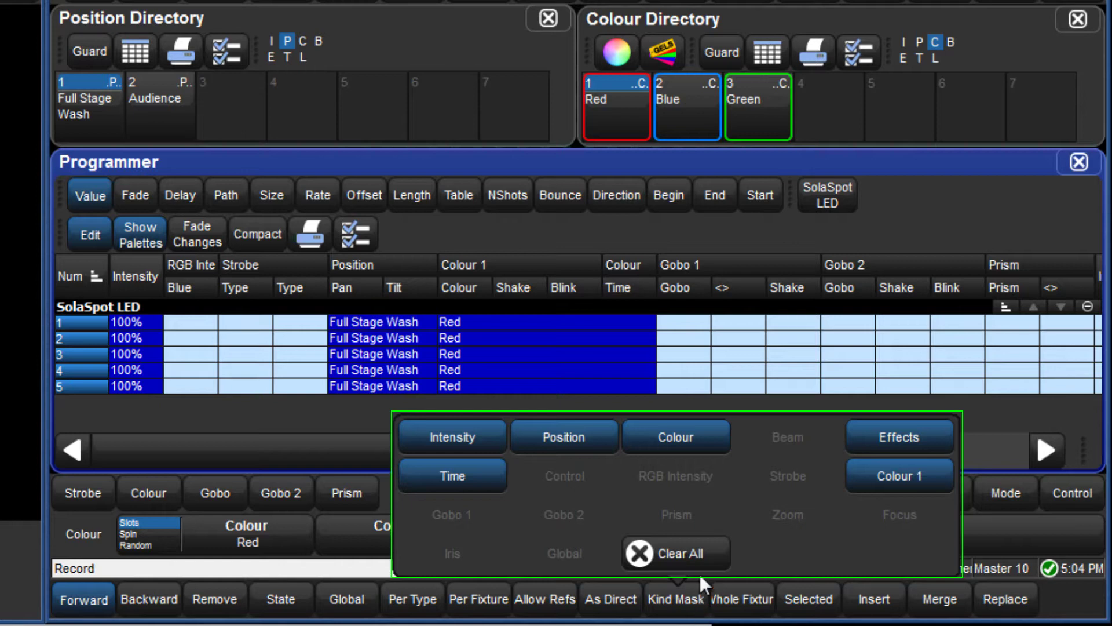
pyautogui.click(699, 554)
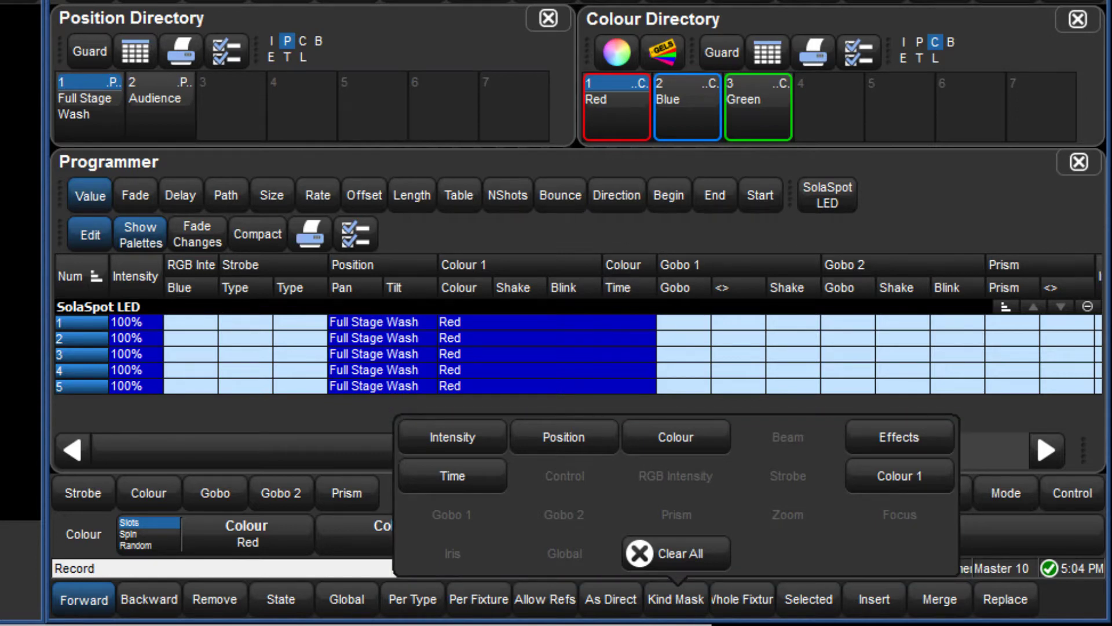
pyautogui.press('BackSpace')
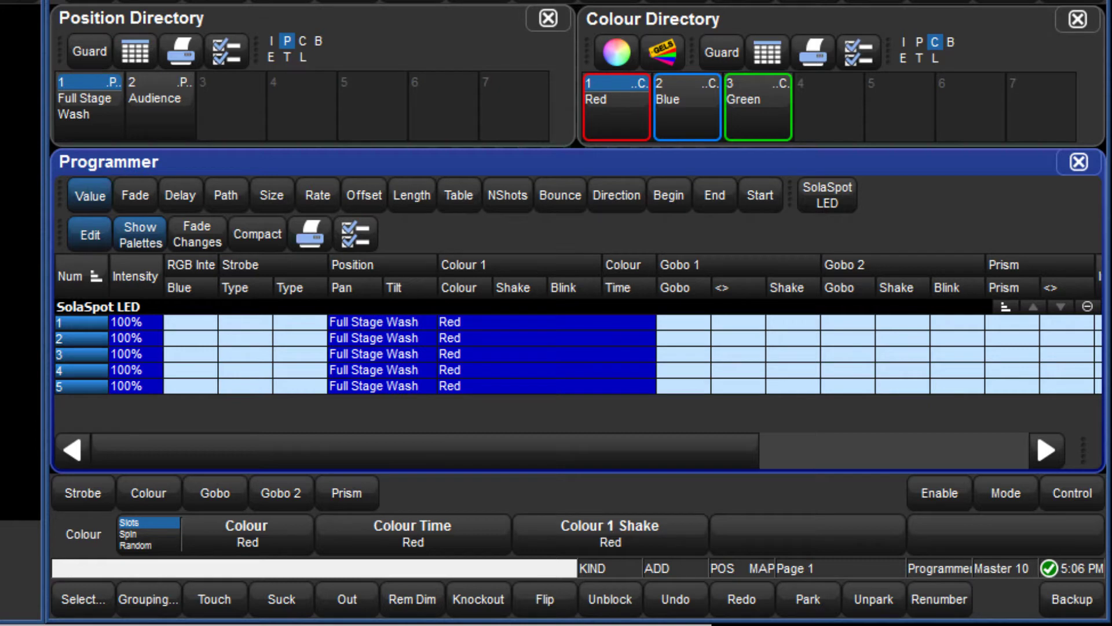
# Step: Begin a Position-and-Time record, then drop the Record with Backspace
pyautogui.press('p')
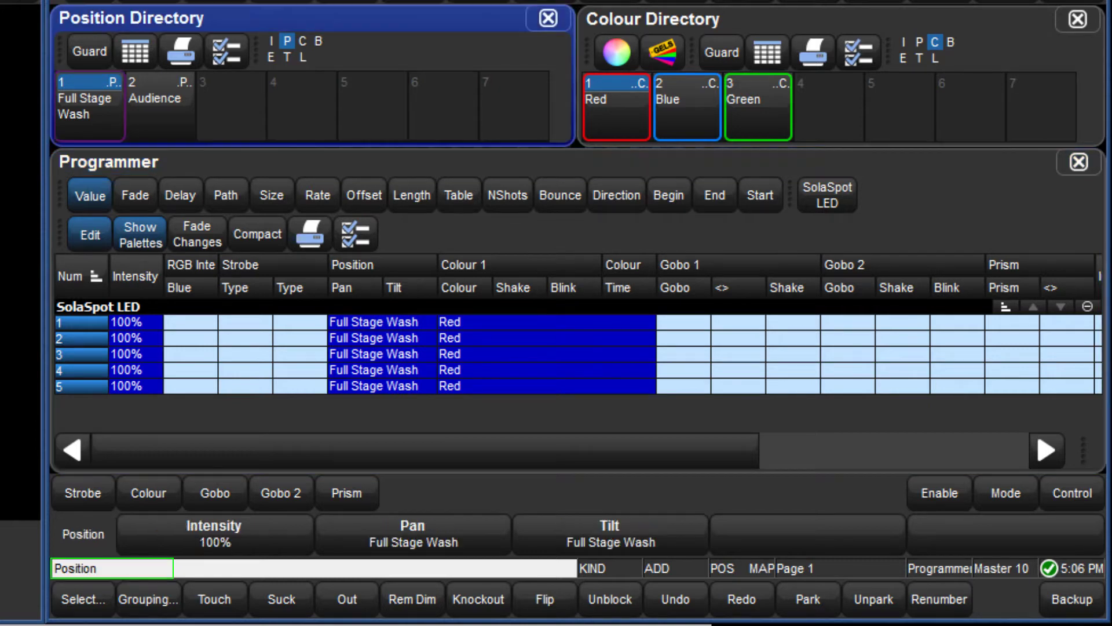
pyautogui.hotkey('alt', 't')
pyautogui.hotkey('alt', 'r')
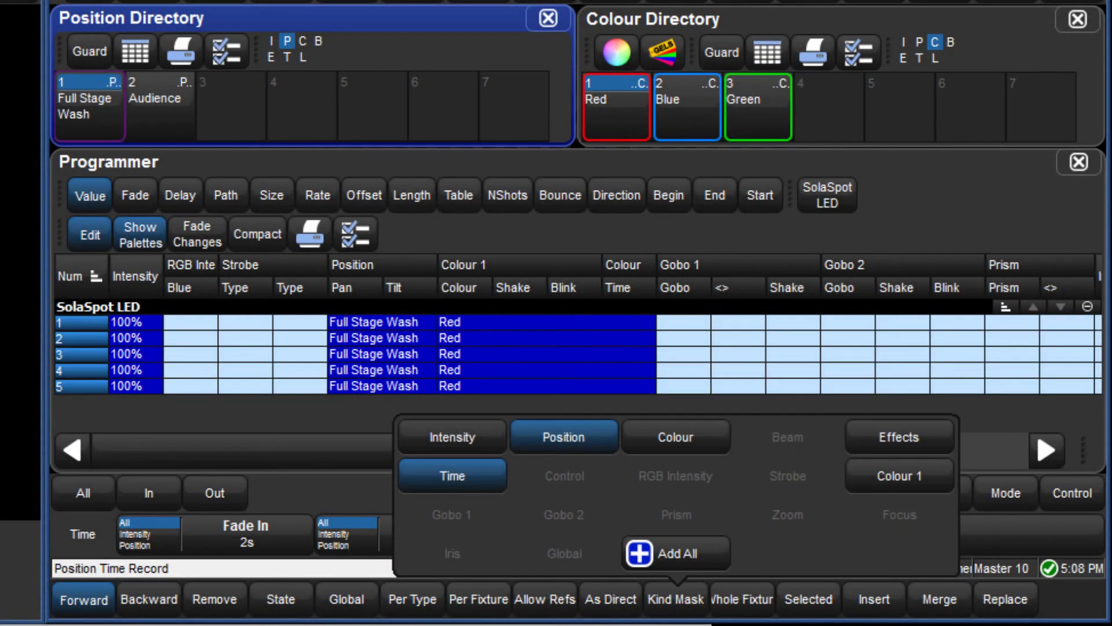
pyautogui.press('BackSpace')
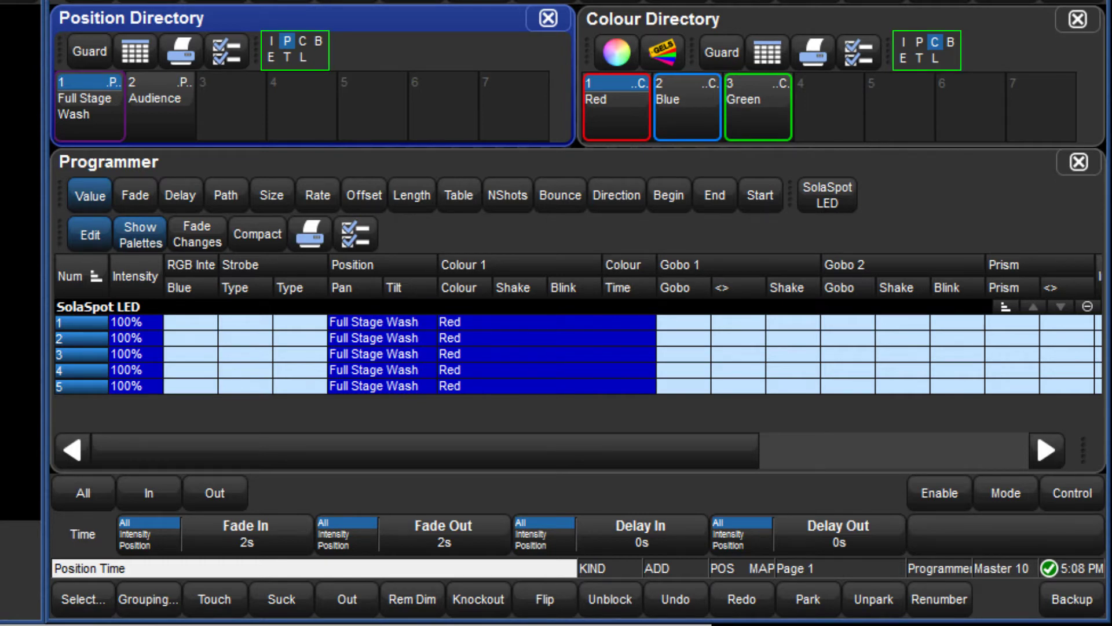
pyautogui.click(918, 48)
pyautogui.click(545, 154)
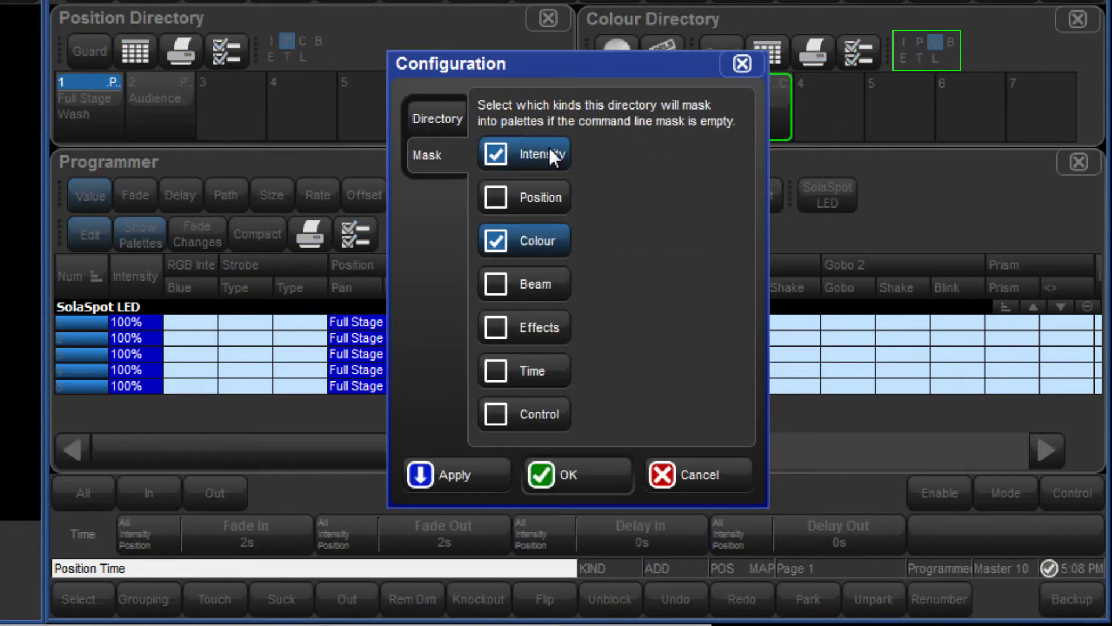
pyautogui.click(527, 364)
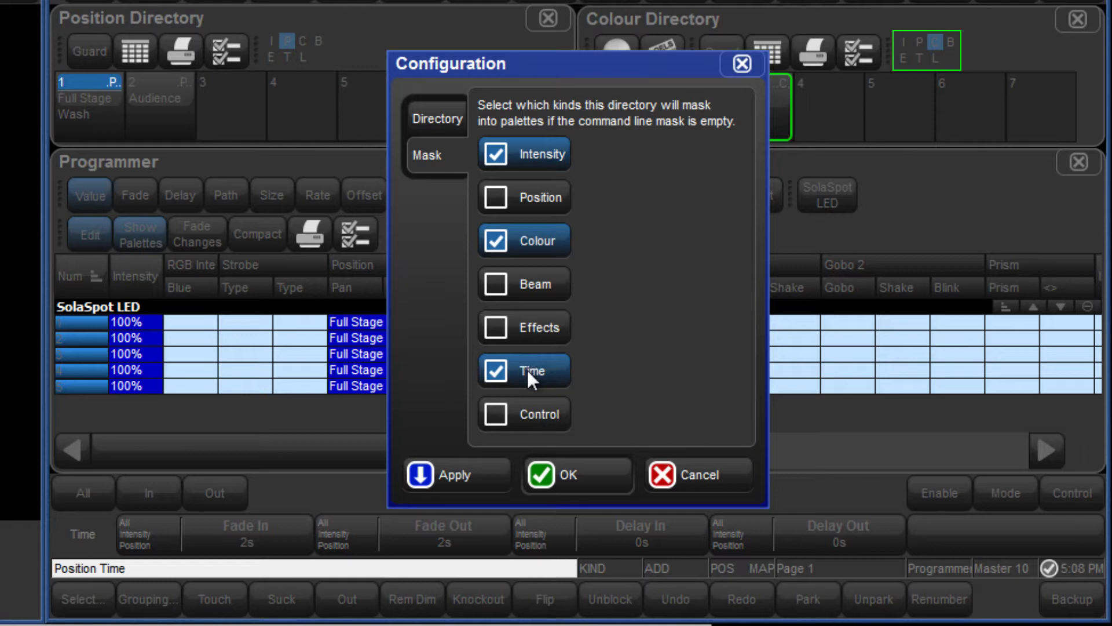
pyautogui.click(567, 474)
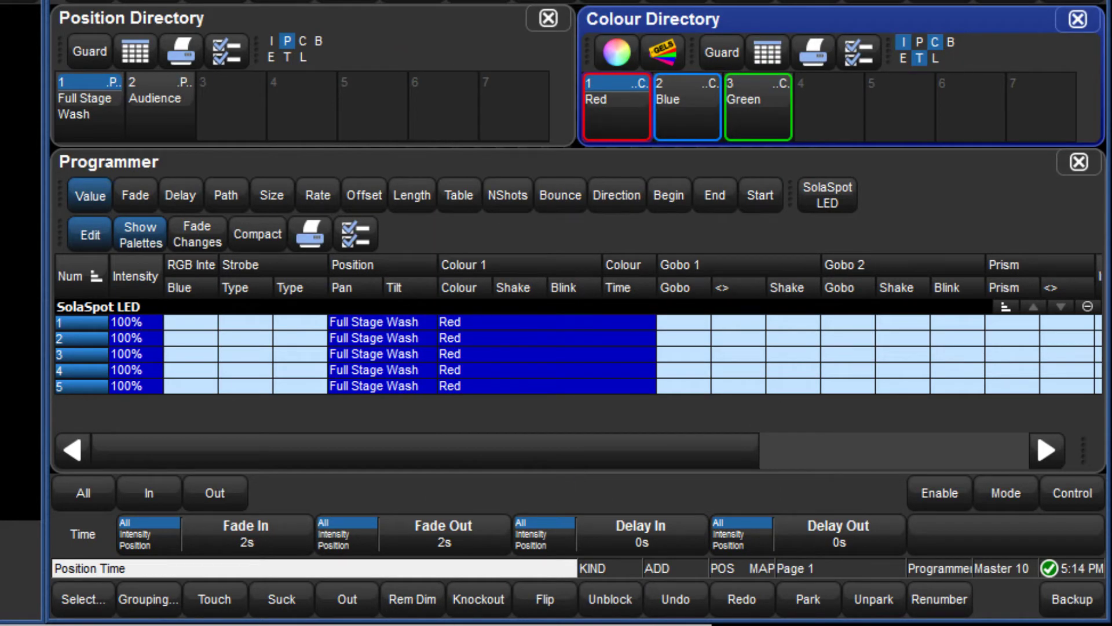
pyautogui.press('BackSpace')
pyautogui.press('BackSpace')
pyautogui.press('r')
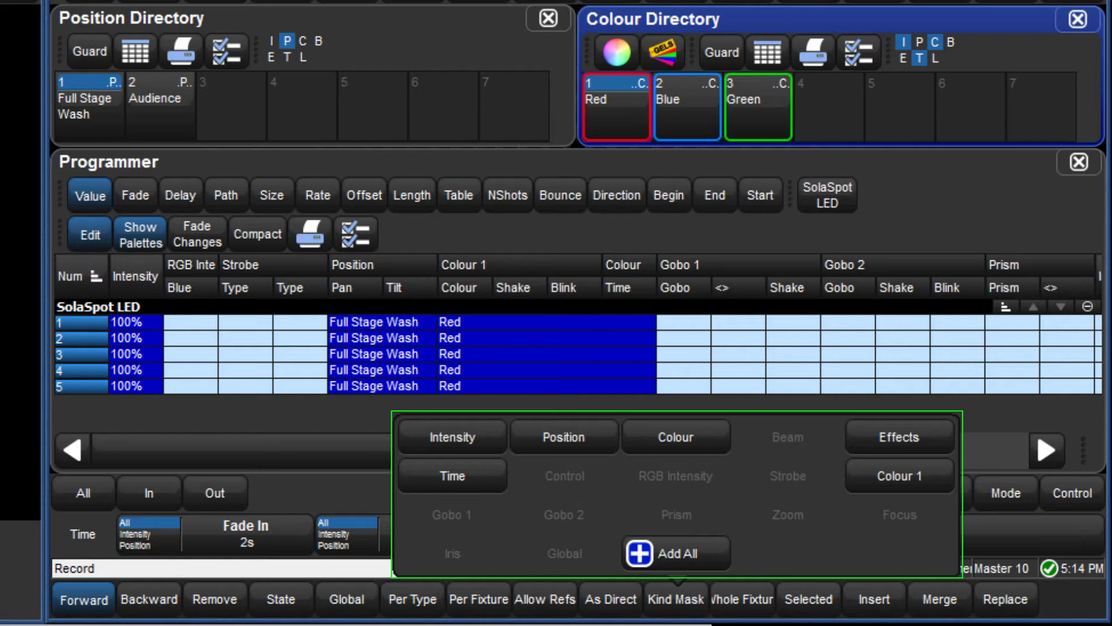
pyautogui.click(479, 434)
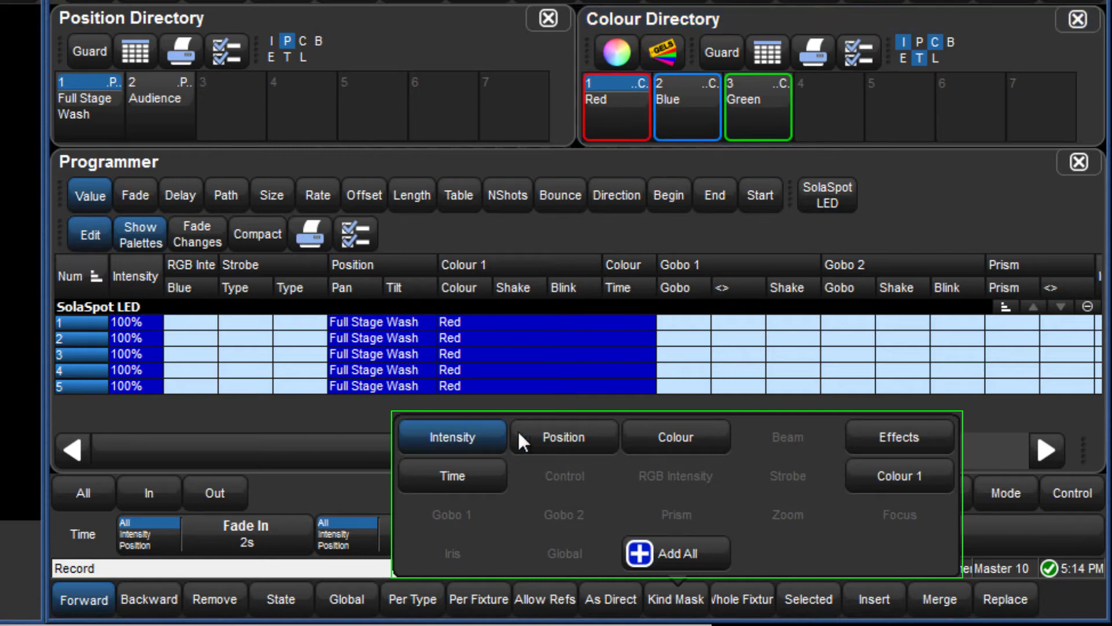
pyautogui.click(541, 440)
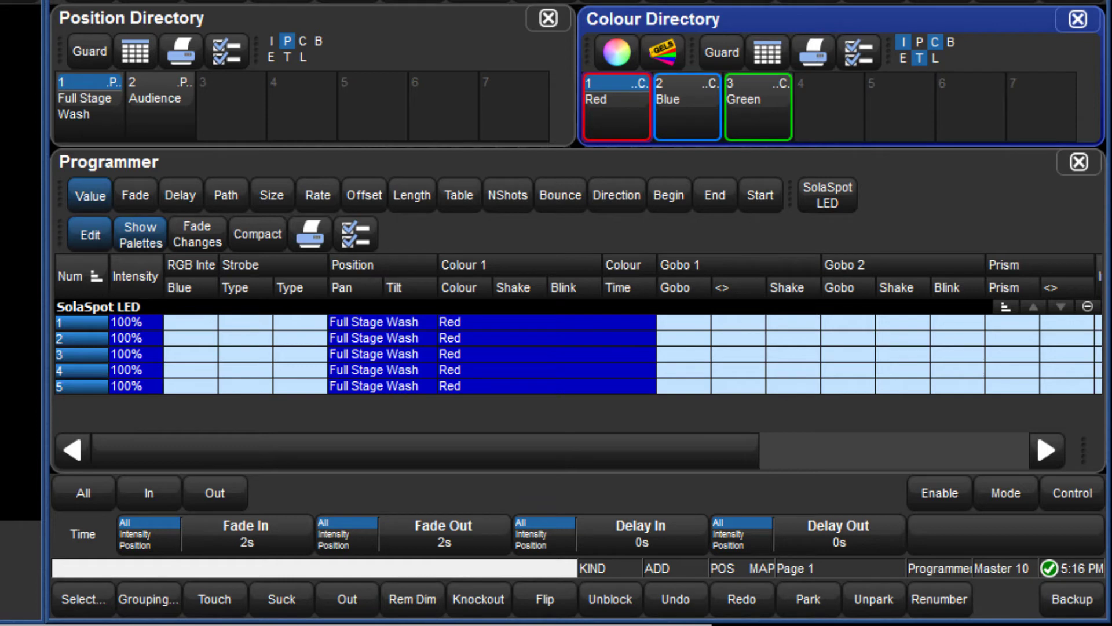
# Step: Touch fixture 1 (SolaSpot LED 1), record it into Position Directory slot 3, then clear the Programmer
pyautogui.press('Escape')
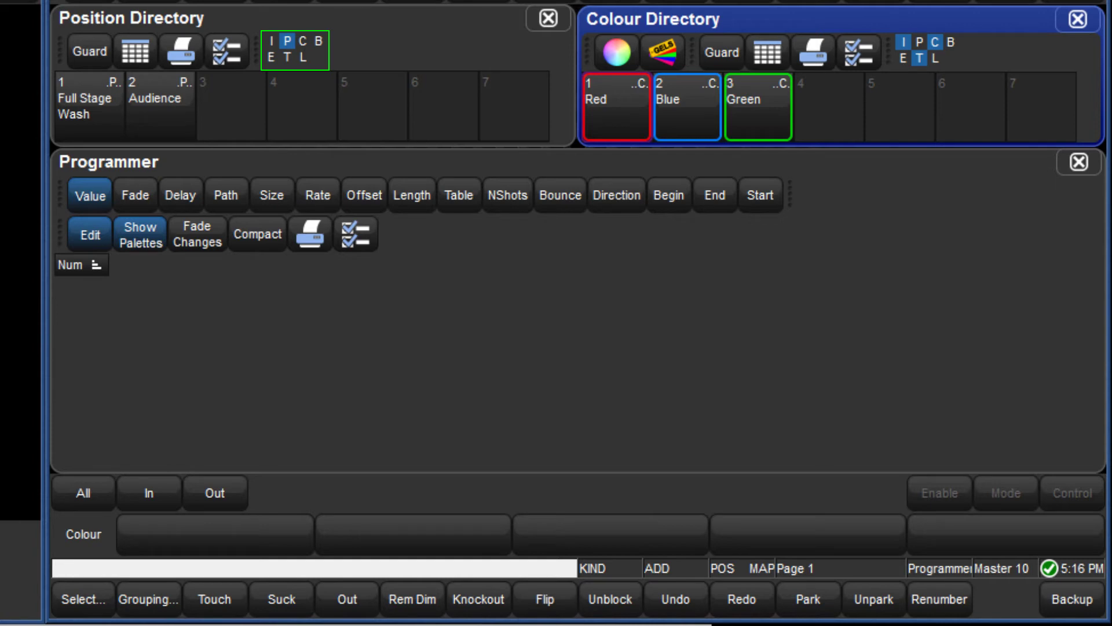
pyautogui.write('1')
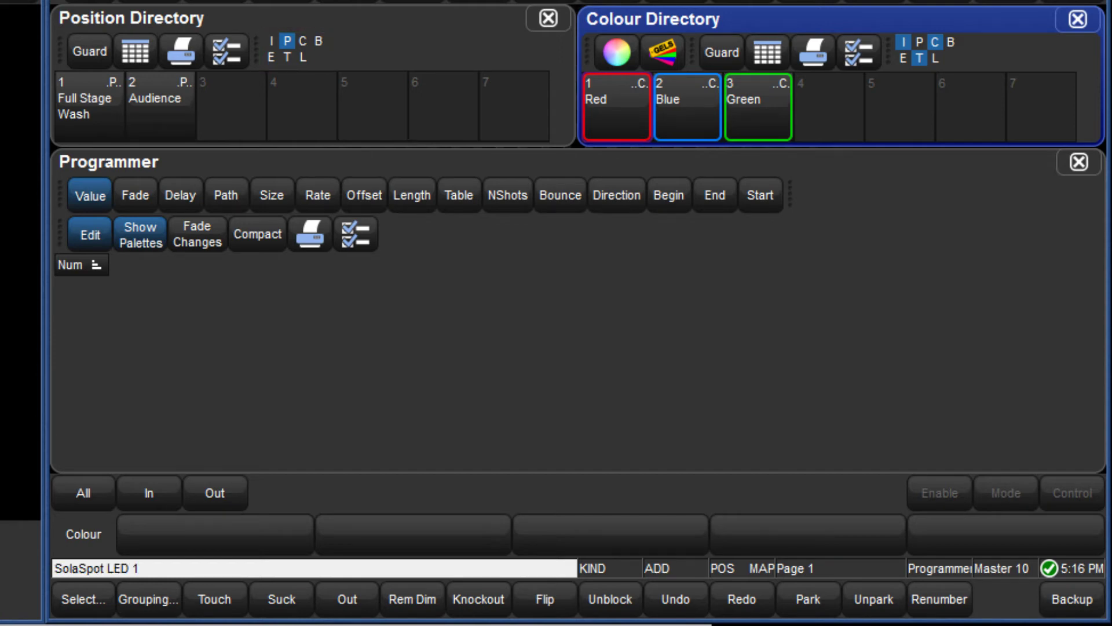
pyautogui.click(207, 597)
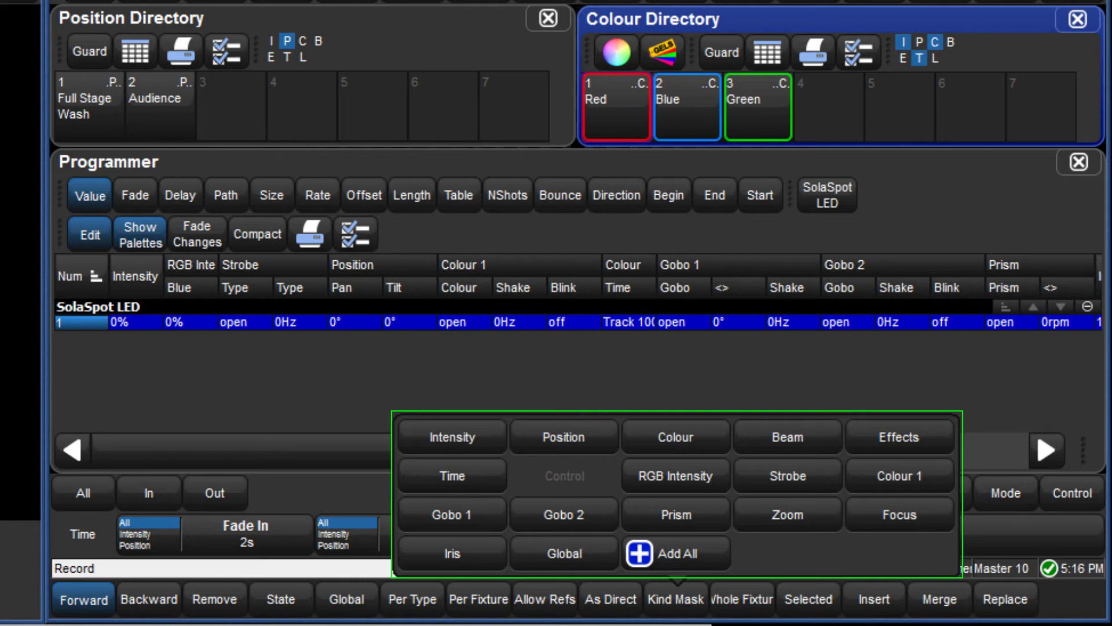
pyautogui.click(244, 113)
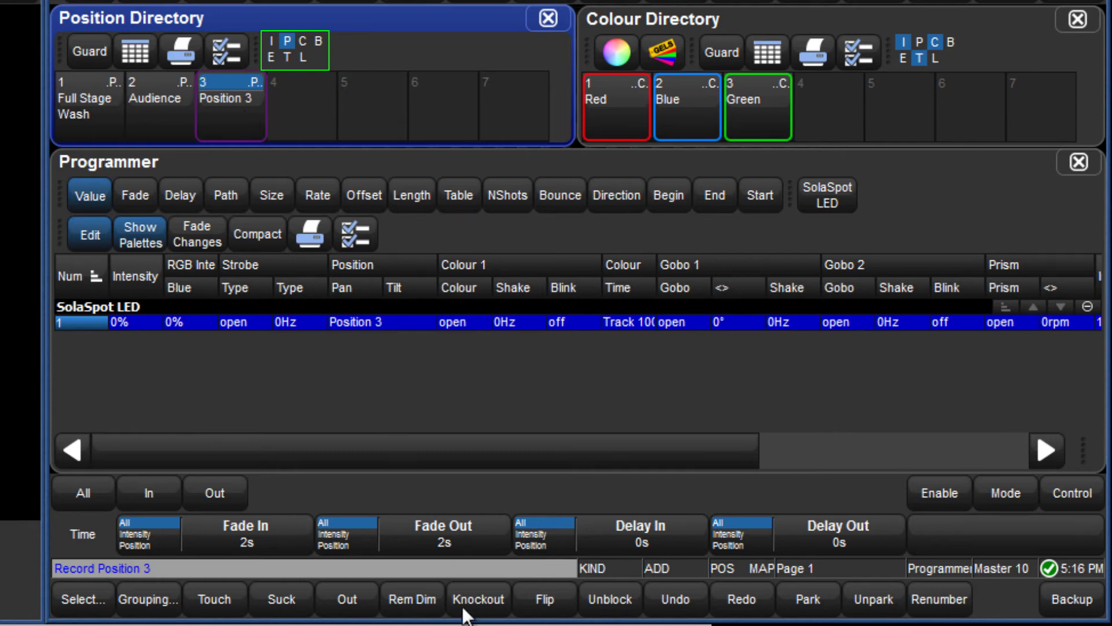
pyautogui.press('Escape')
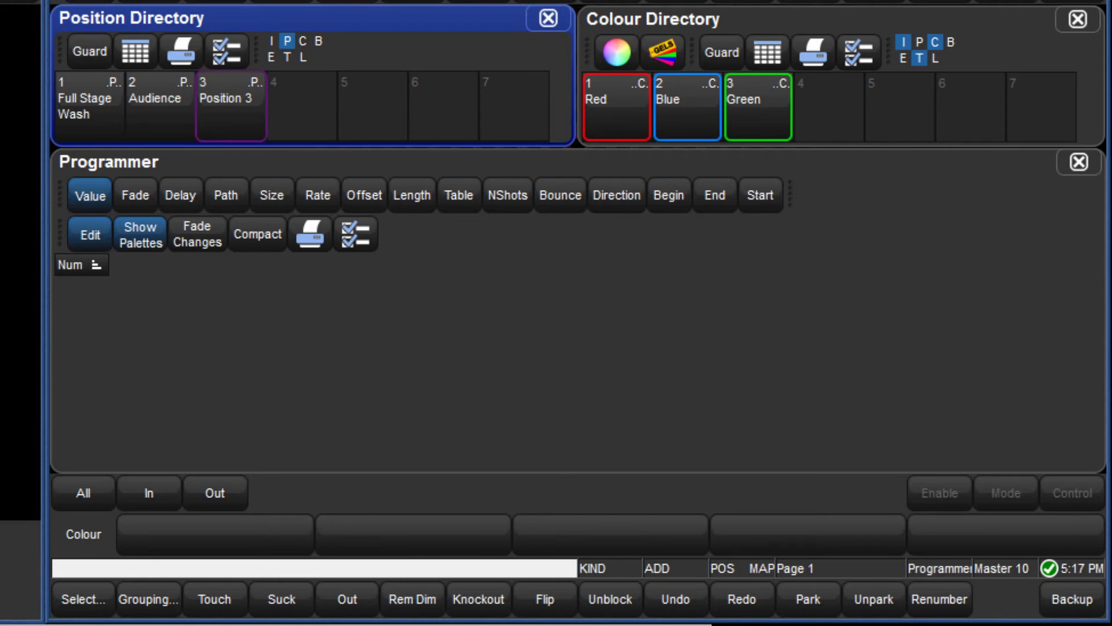
# Step: Set Default Masking Behaviour to Subtractive in the recording preferences
pyautogui.click(161, 606)
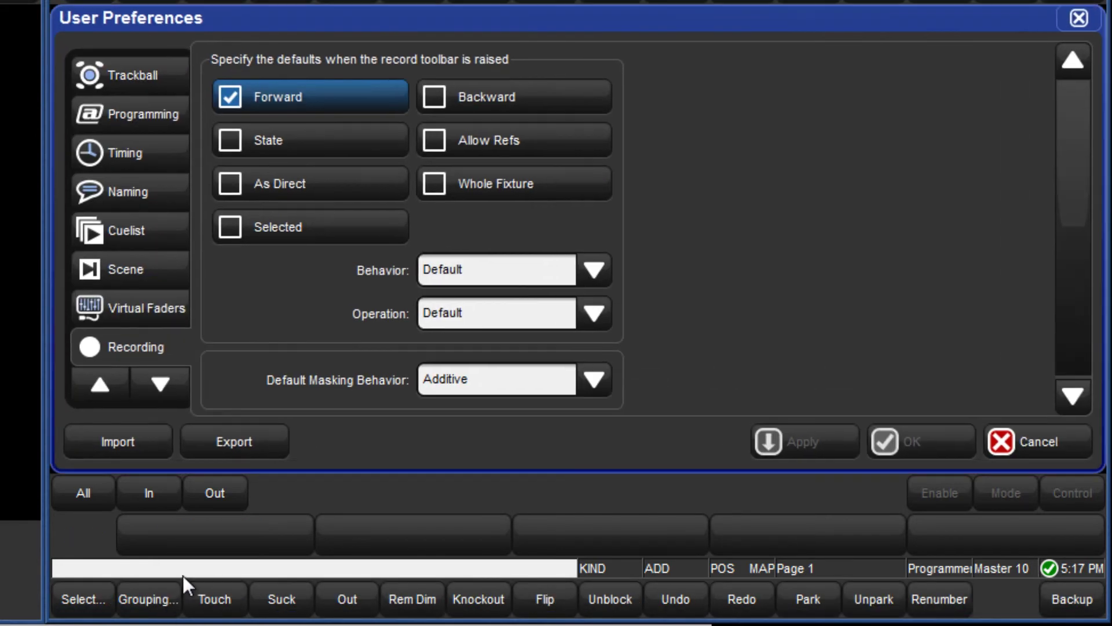
pyautogui.click(496, 384)
pyautogui.click(496, 435)
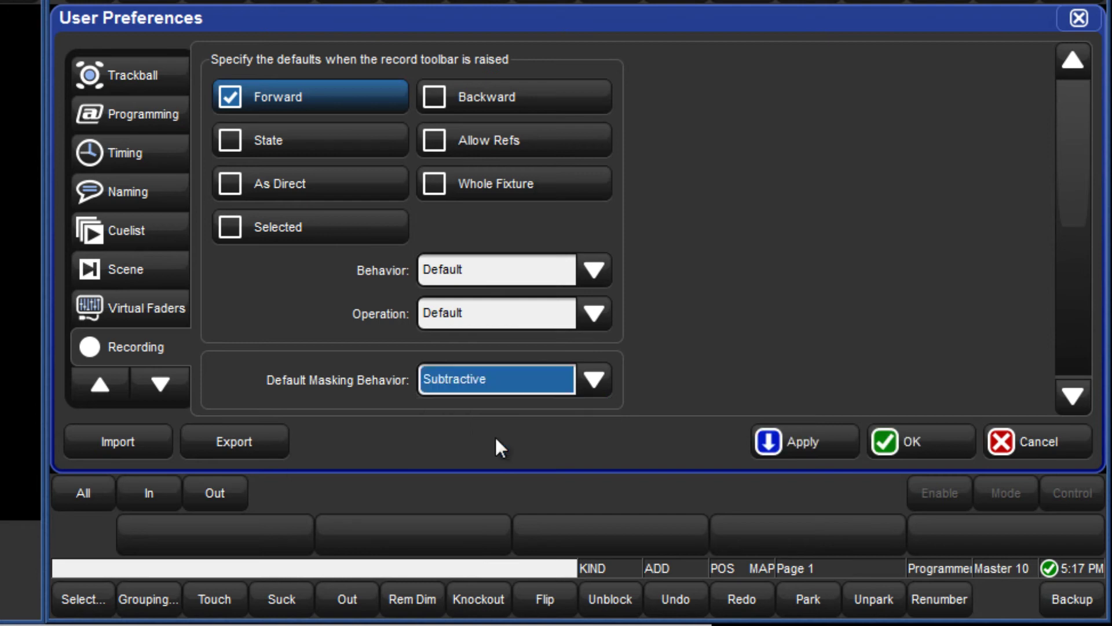
pyautogui.click(878, 442)
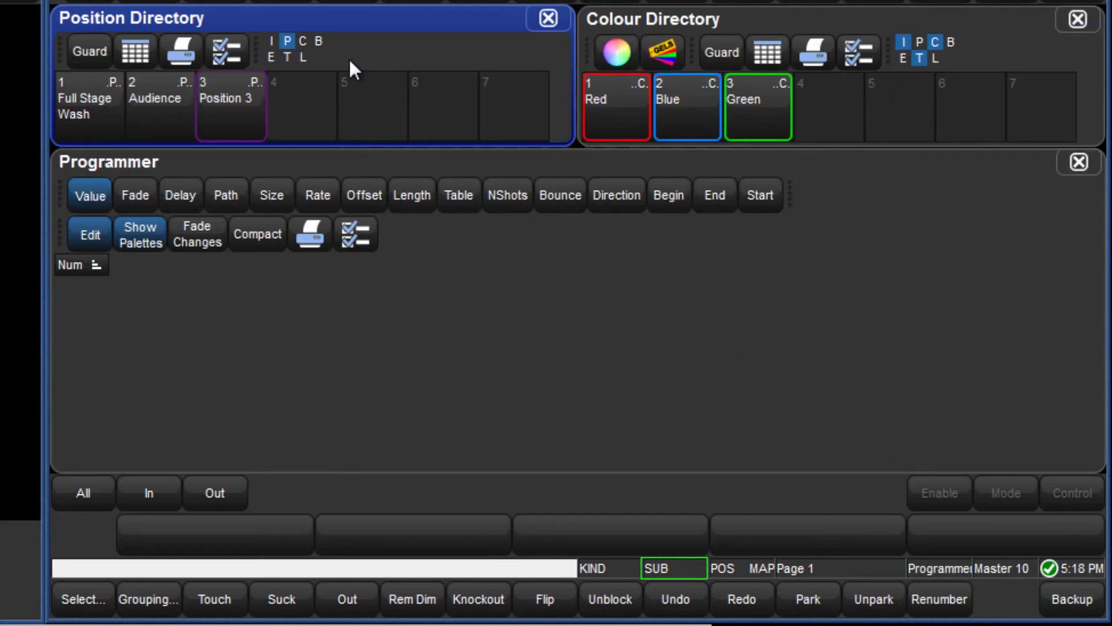
# Step: Add Beam to the Position Directory's default mask
pyautogui.click(300, 39)
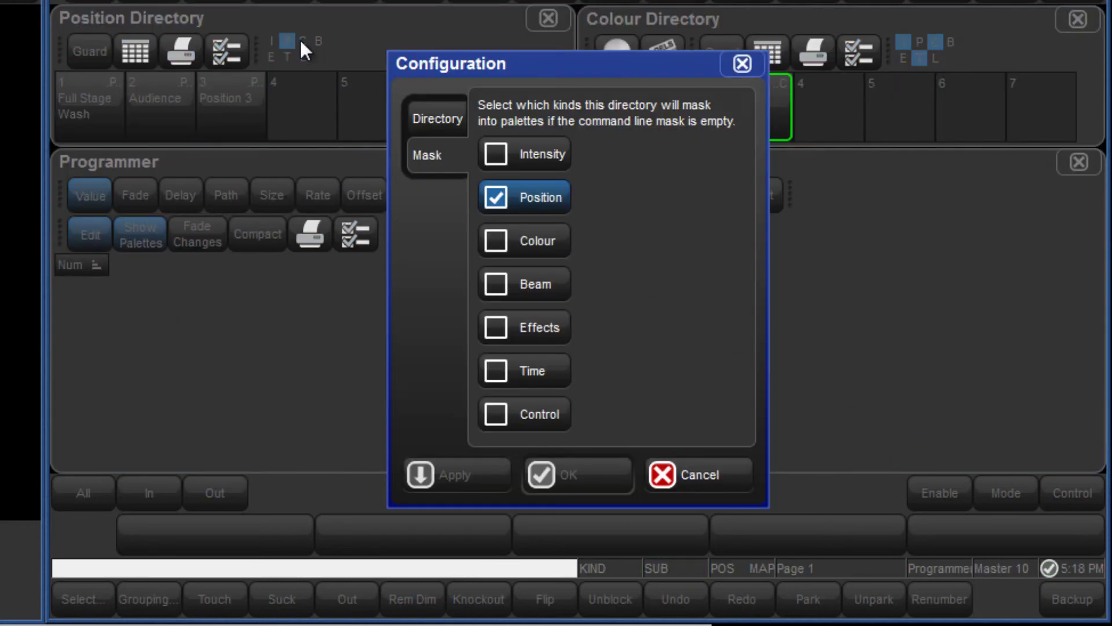
pyautogui.click(517, 289)
pyautogui.click(576, 472)
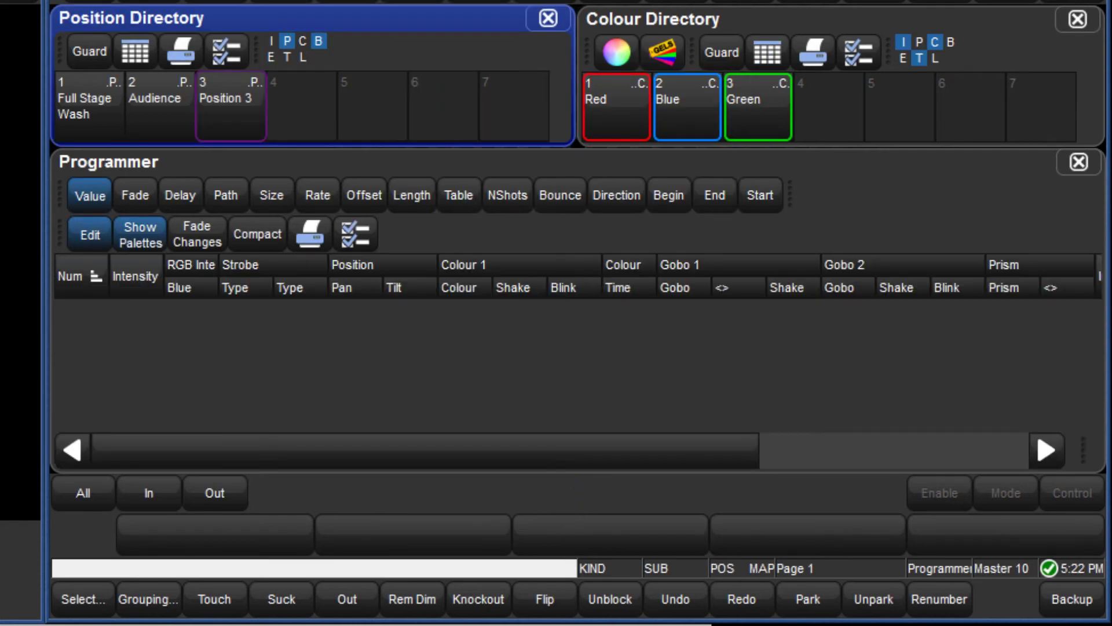
# Step: Touch fixture 1, record it into Position slot 4, then clear the Programmer
pyautogui.click(208, 599)
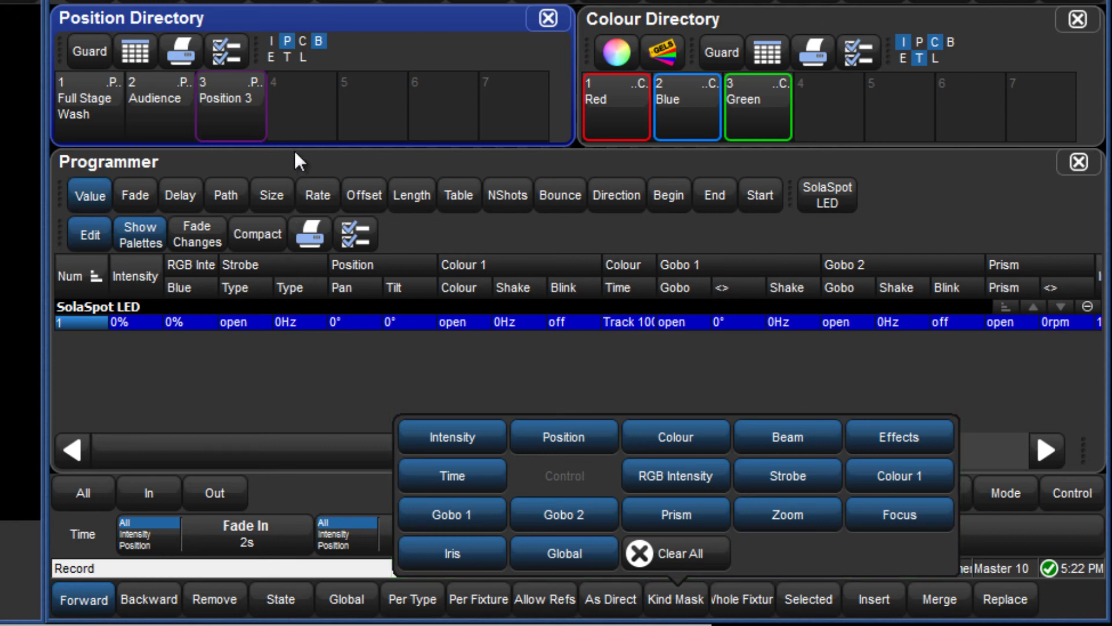
pyautogui.click(297, 116)
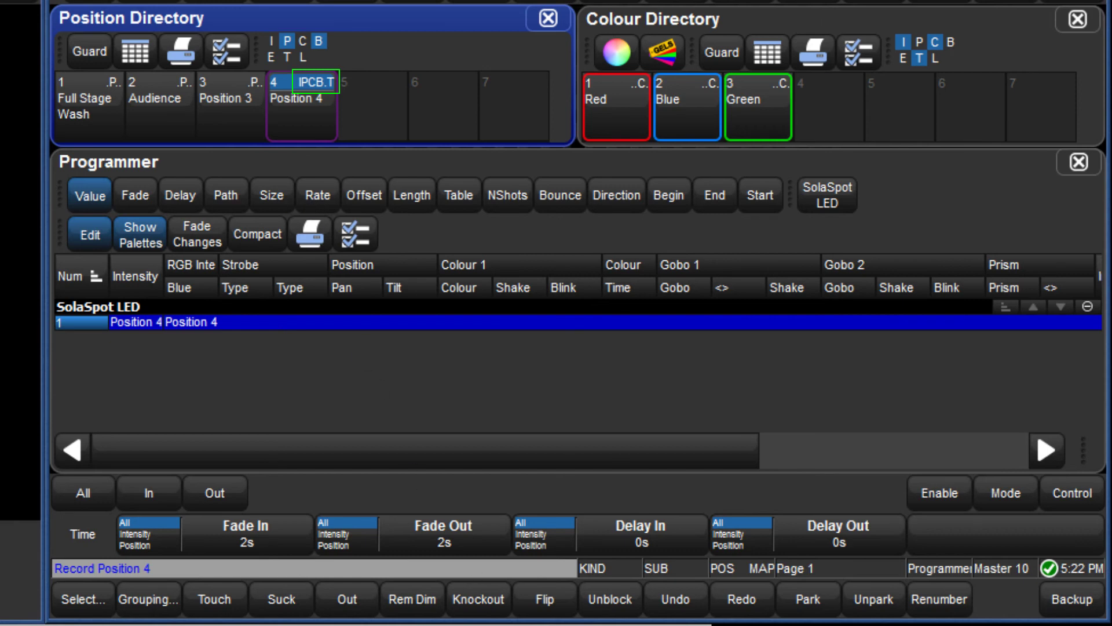
pyautogui.press('Escape')
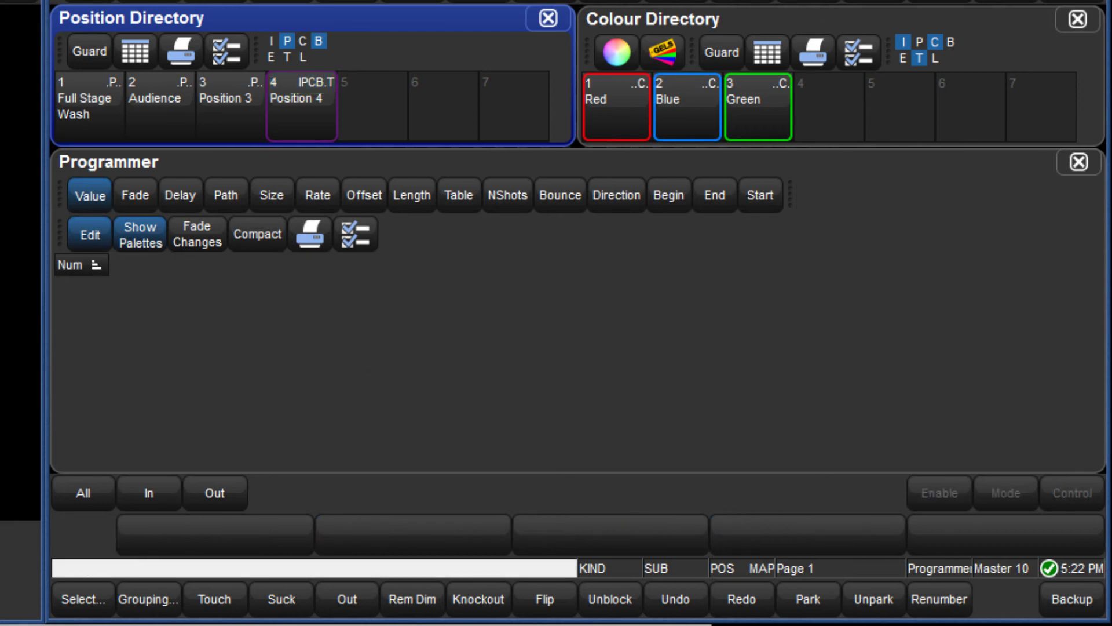
# Step: Touch fixture 1 and record it into slot 5 with the kind mask cleared
pyautogui.write('1')
pyautogui.click(208, 602)
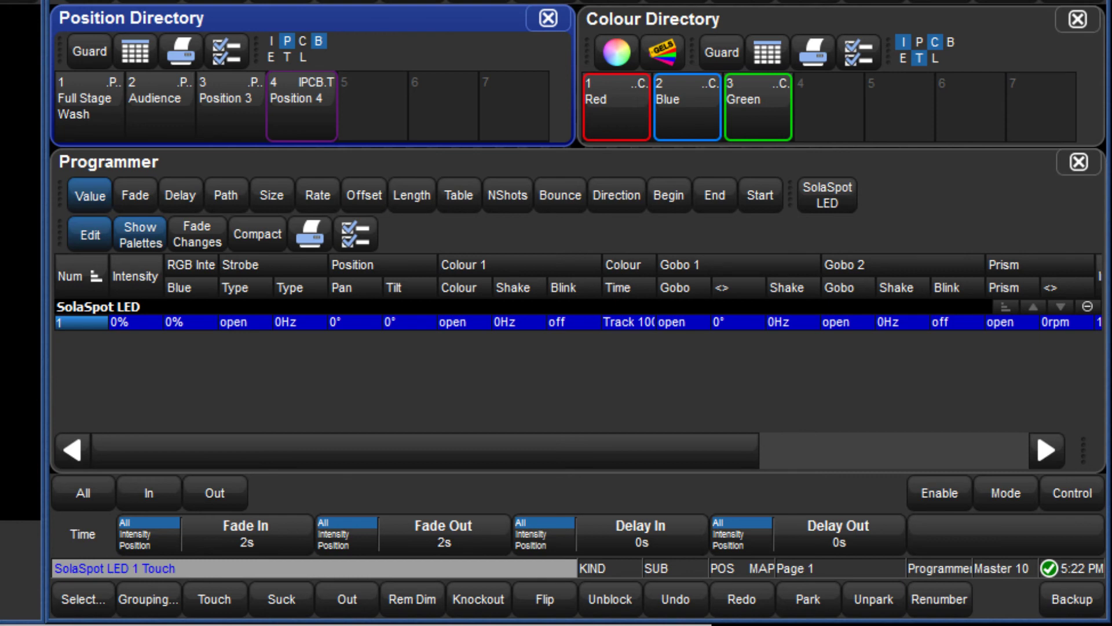
pyautogui.press('r')
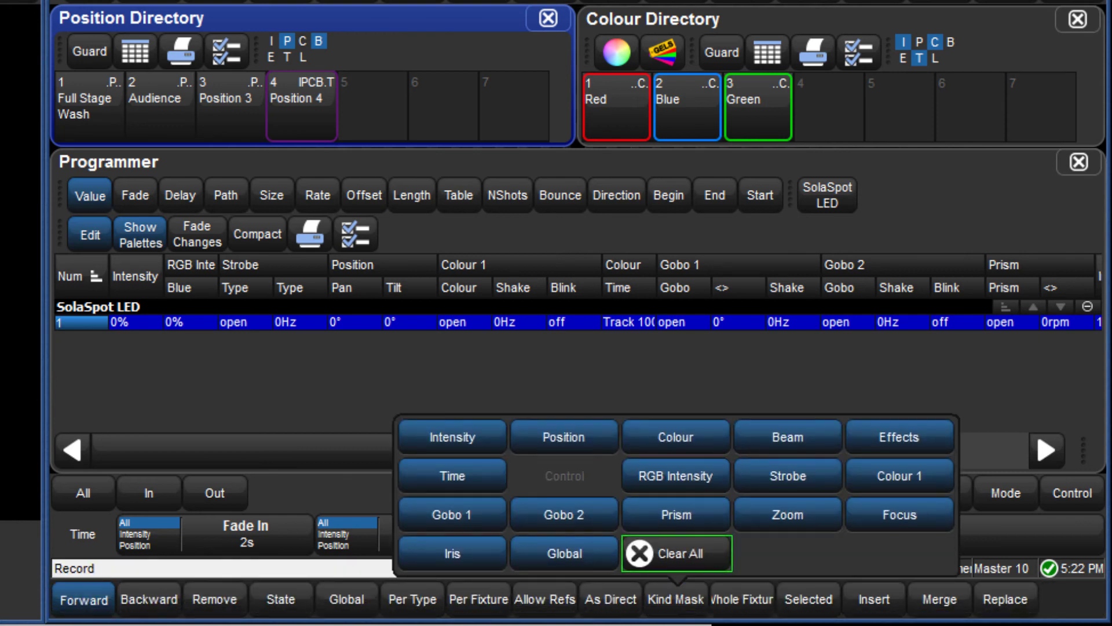
pyautogui.click(694, 542)
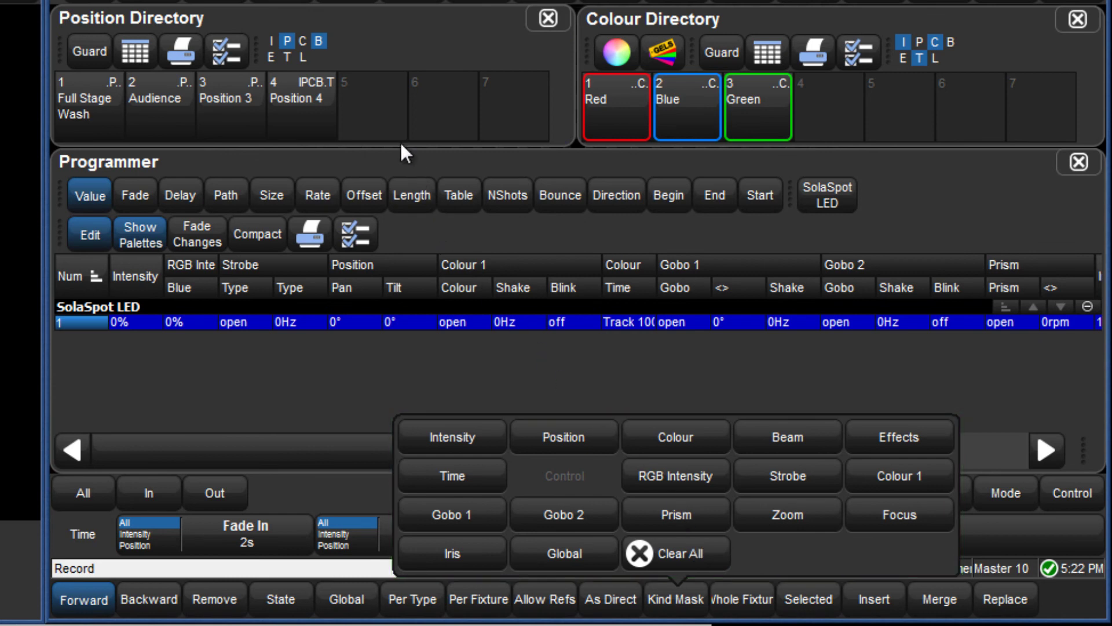
pyautogui.click(381, 116)
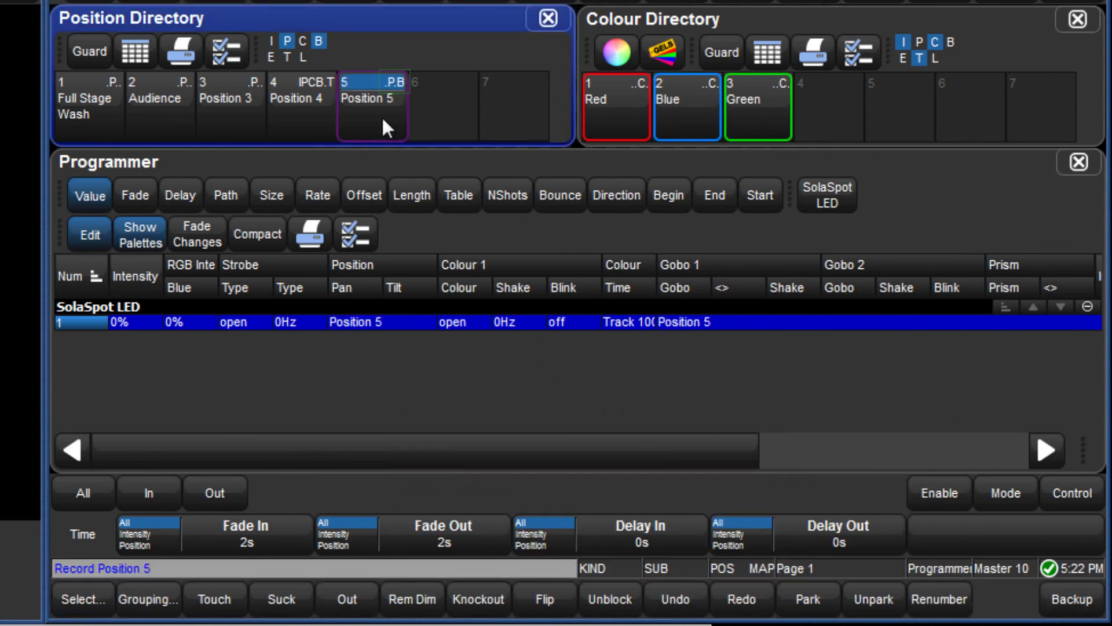